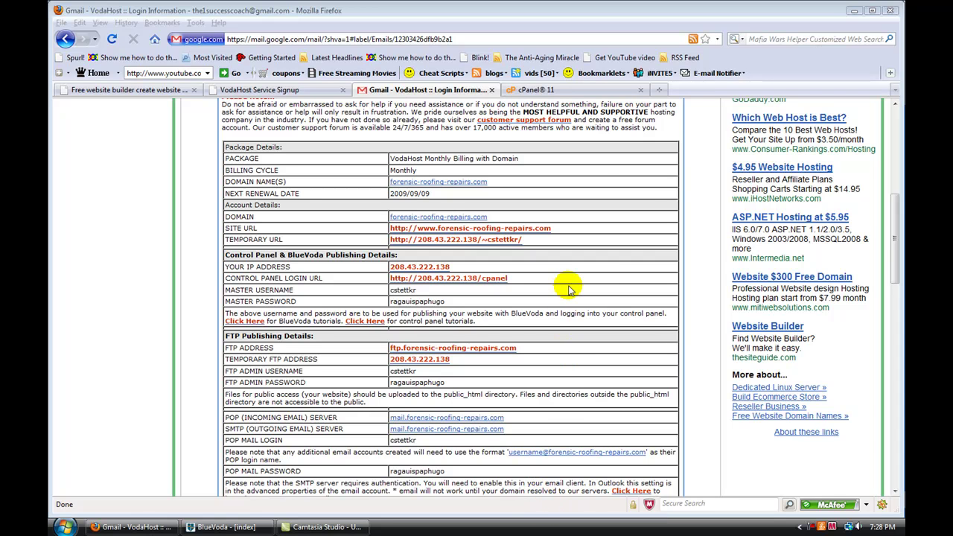
Scroll the VodaHost welcome email to its Control Panel and FTP login details.
scroll(568, 290, up, 4)
scroll(559, 294, up, 4)
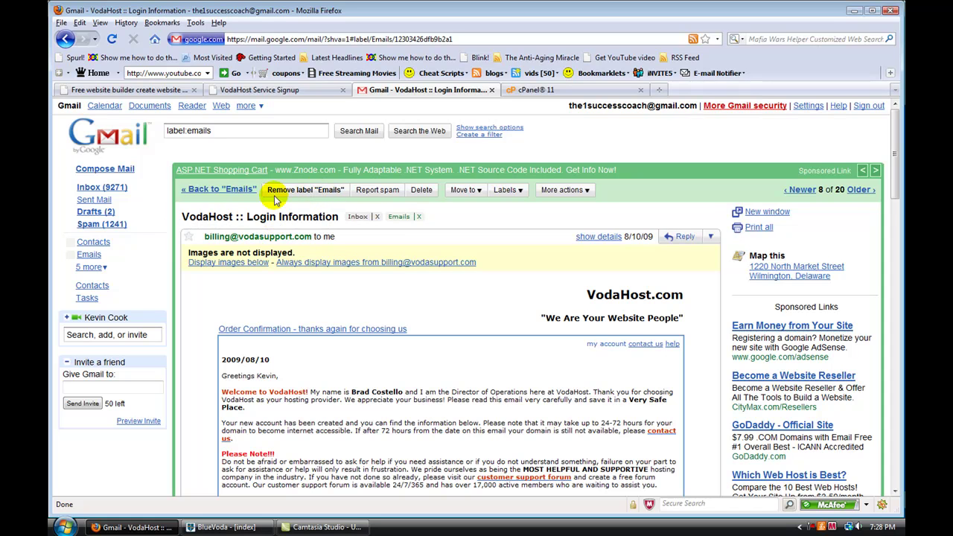
scroll(313, 226, down, 3)
scroll(316, 239, down, 5)
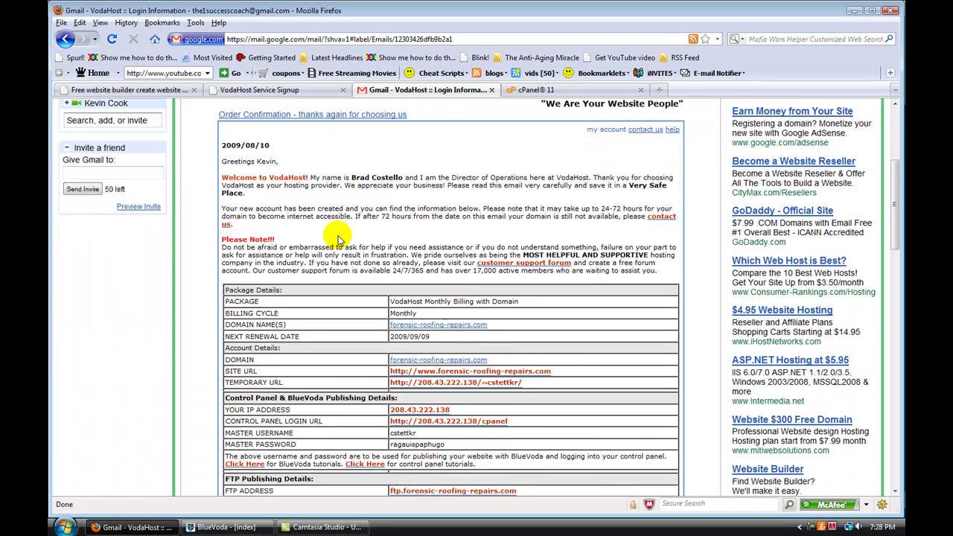
scroll(319, 255, down, 4)
scroll(296, 179, down, 2)
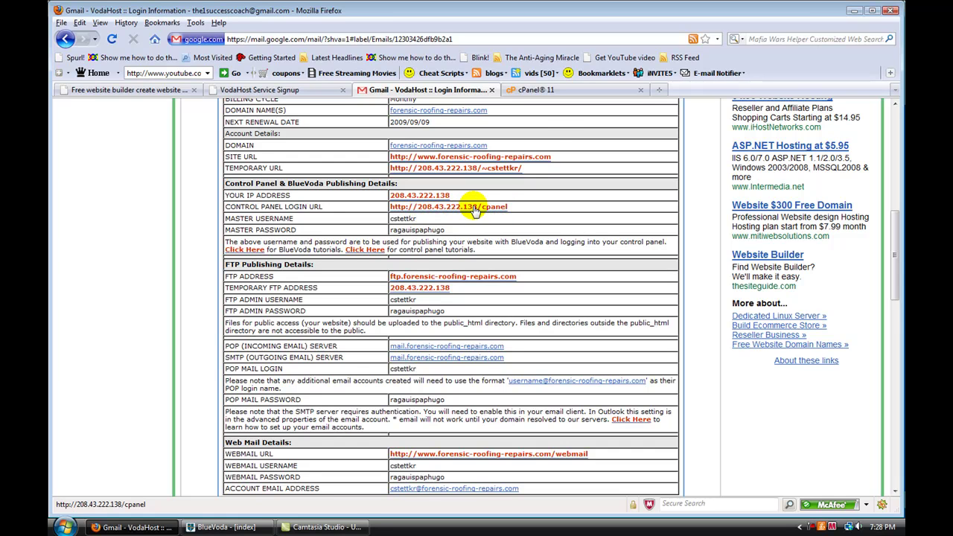
Log in to cPanel using the saved username from the browser's autocomplete.
click(554, 89)
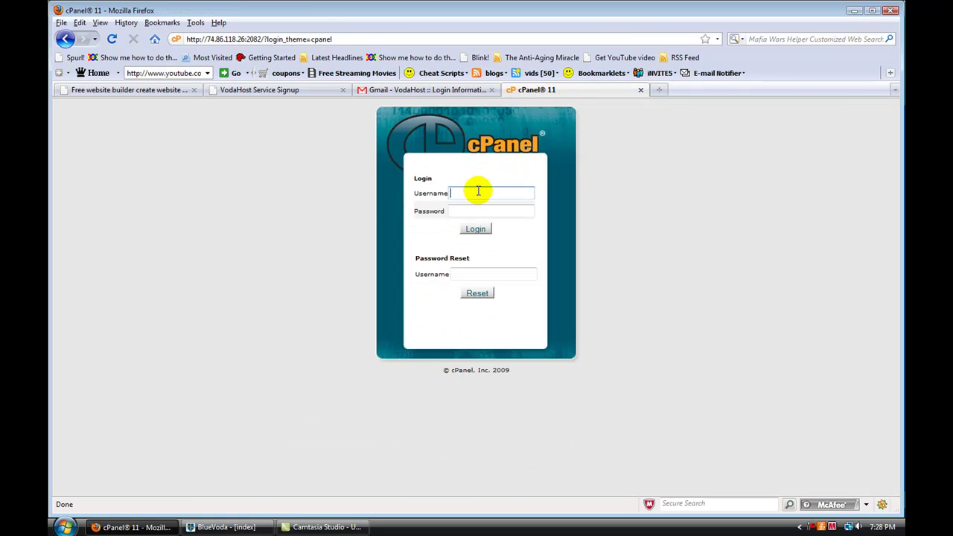
double_click(450, 193)
click(462, 203)
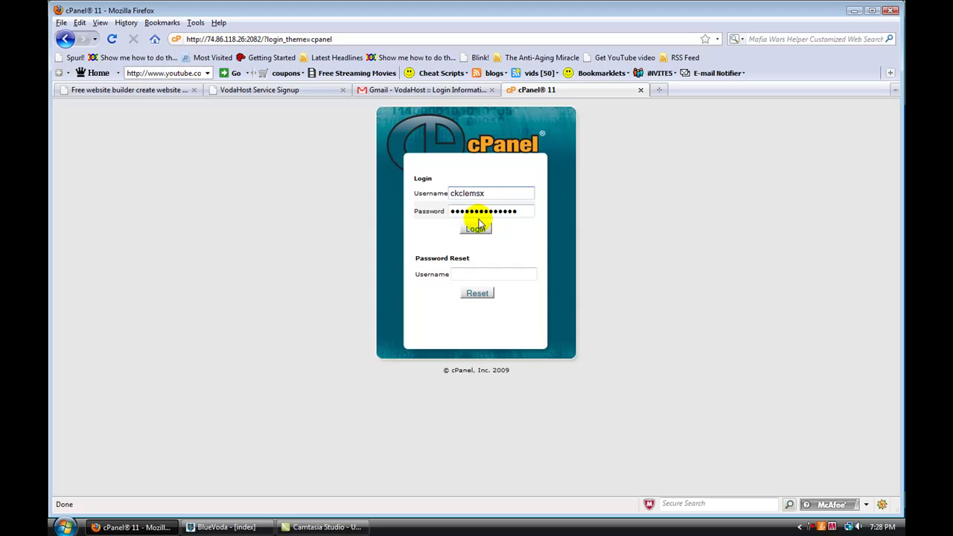
click(474, 231)
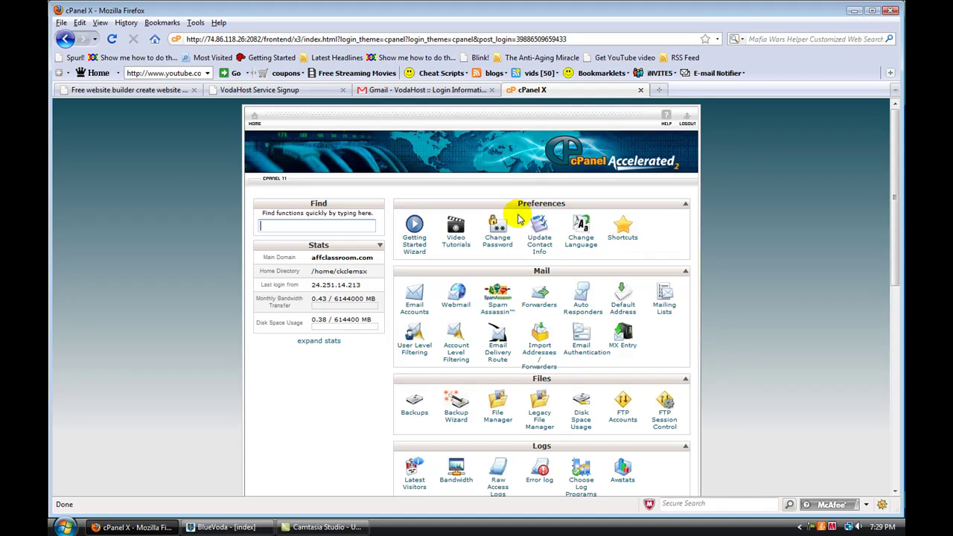
click(248, 527)
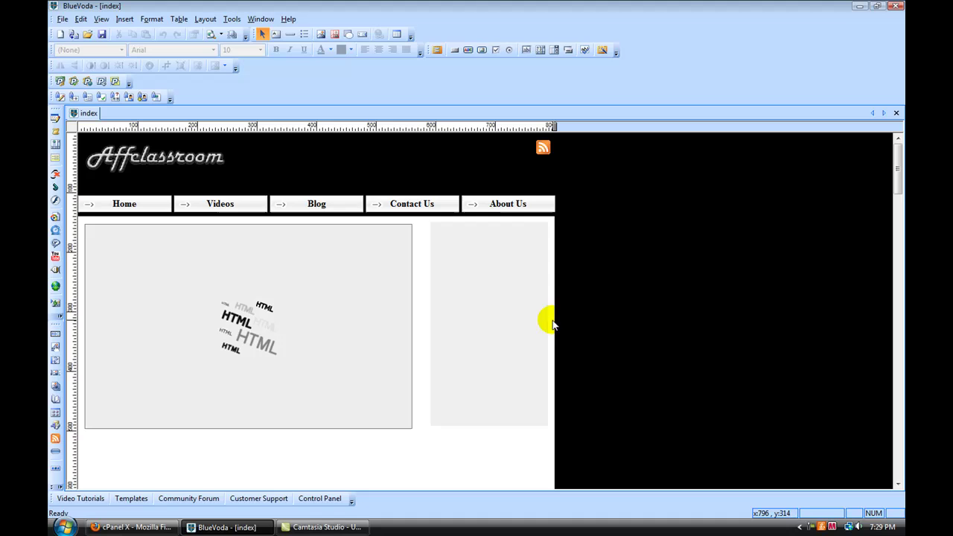
click(287, 20)
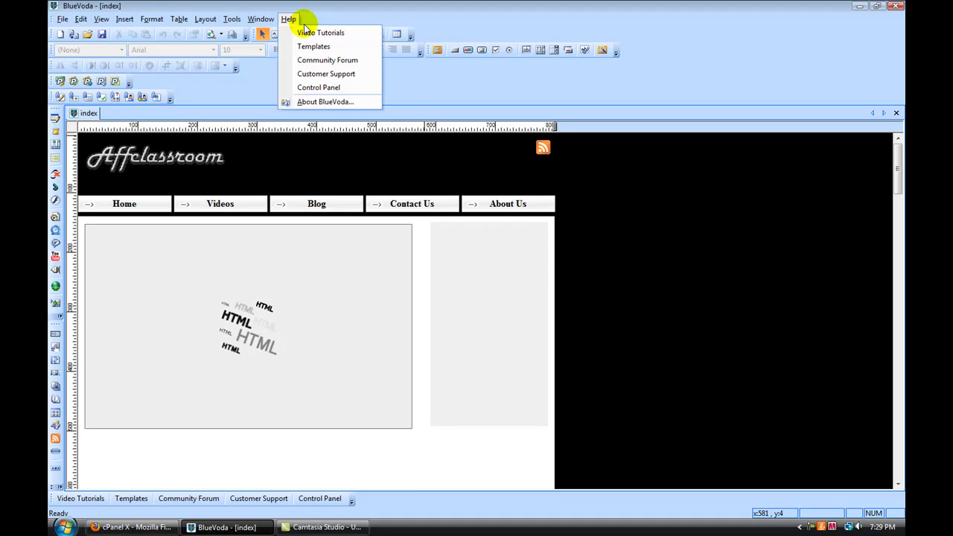
click(434, 90)
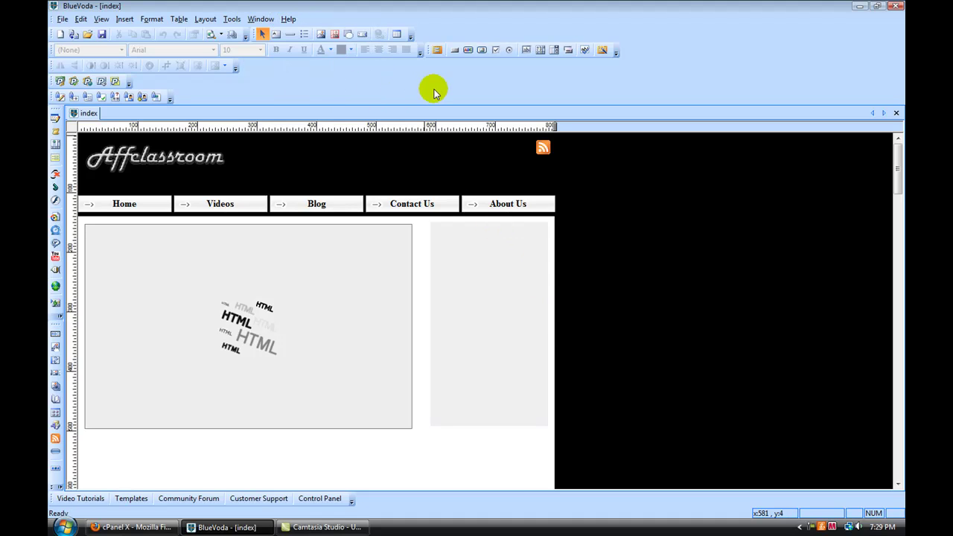
click(126, 529)
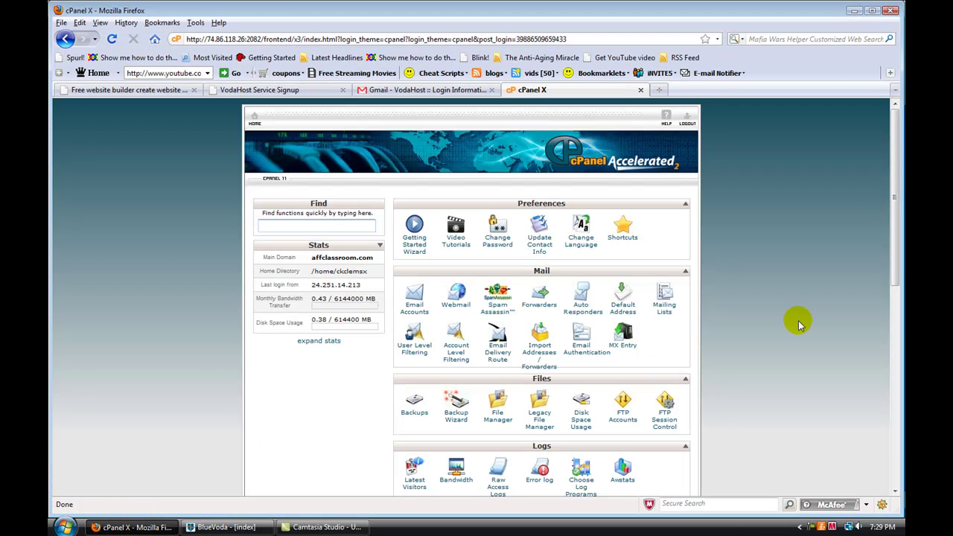
Open Fantastico De Luxe from cPanel's Software / Services section.
scroll(700, 272, down, 3)
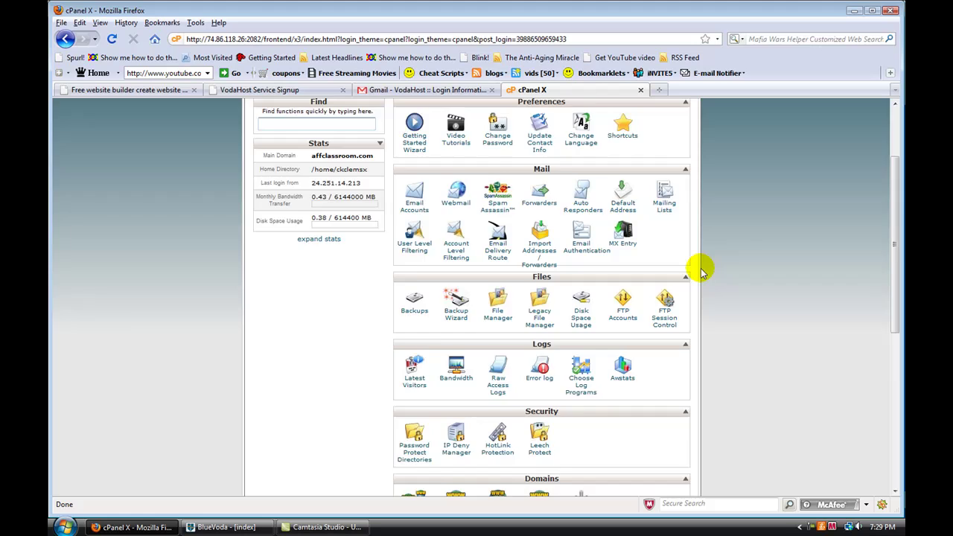
scroll(701, 272, down, 3)
scroll(700, 271, down, 4)
scroll(700, 272, down, 3)
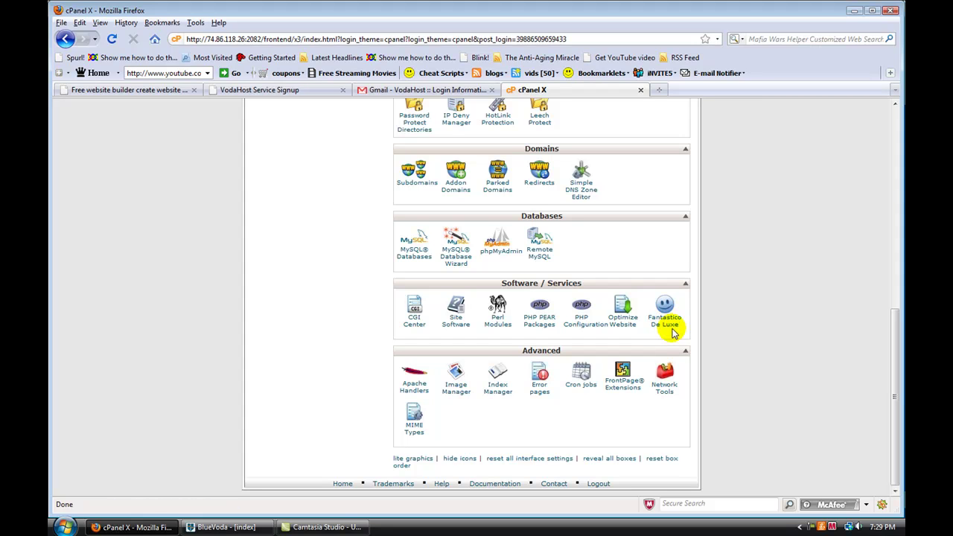
click(668, 325)
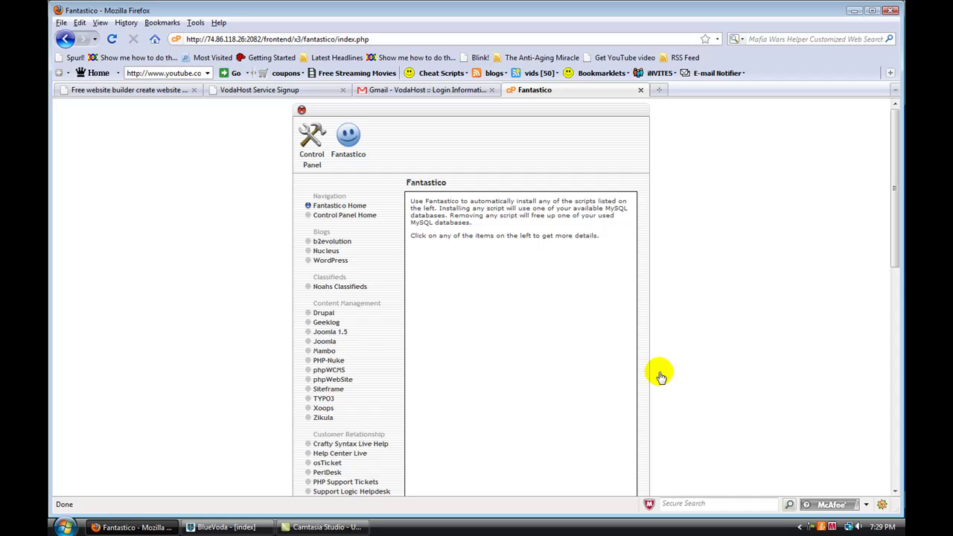
Open the WordPress installer listed under Blogs in Fantastico's script list.
scroll(373, 212, down, 1)
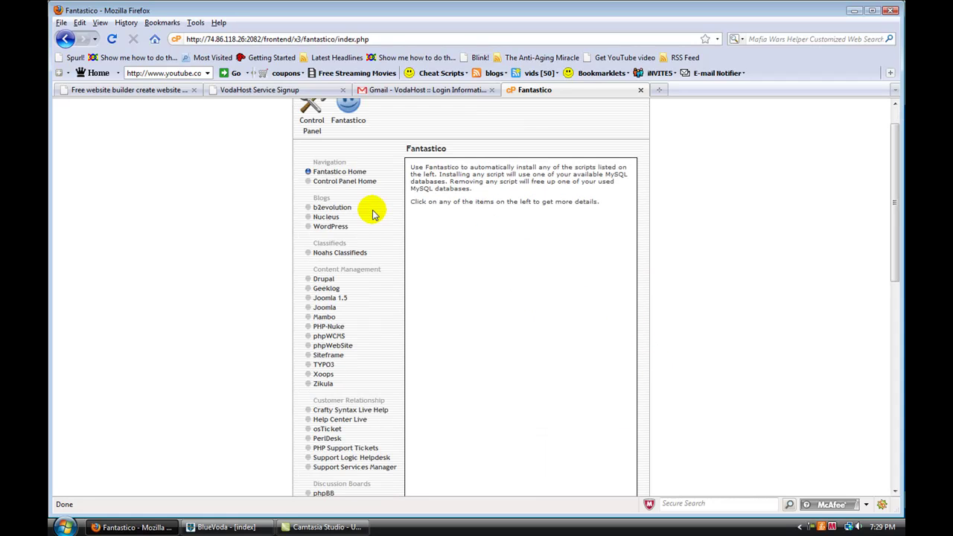
scroll(373, 214, down, 1)
scroll(372, 214, down, 3)
scroll(372, 214, down, 2)
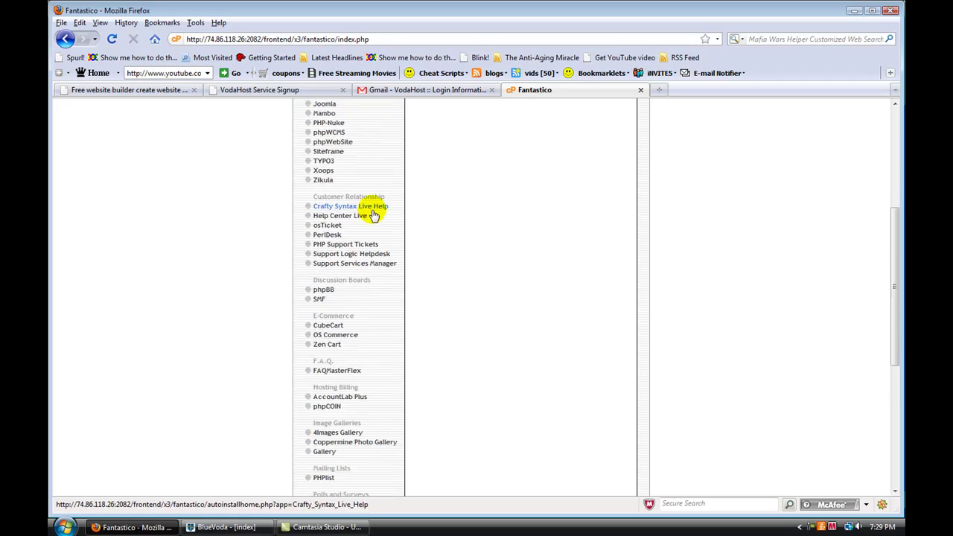
scroll(372, 214, down, 3)
scroll(373, 212, down, 5)
scroll(373, 213, down, 1)
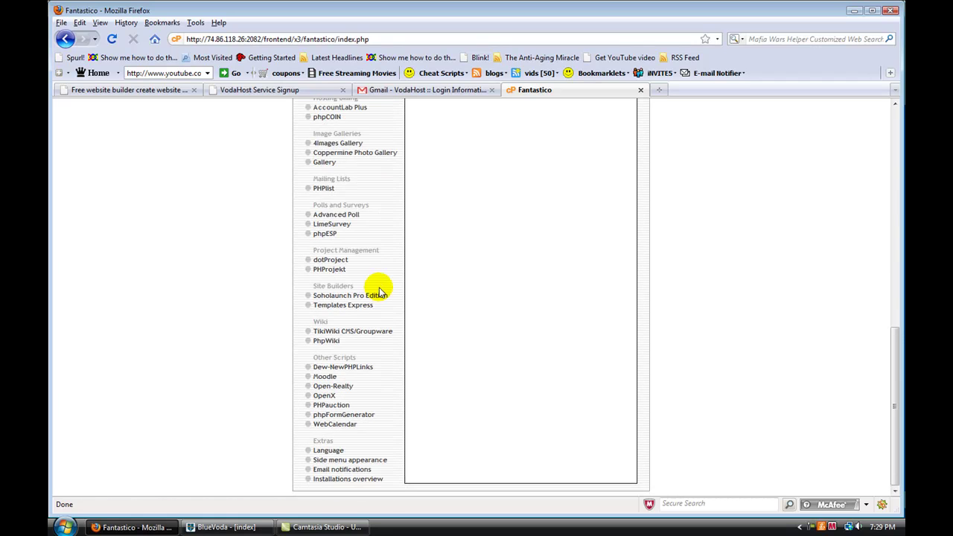
scroll(376, 245, up, 8)
scroll(380, 303, up, 6)
scroll(380, 304, up, 1)
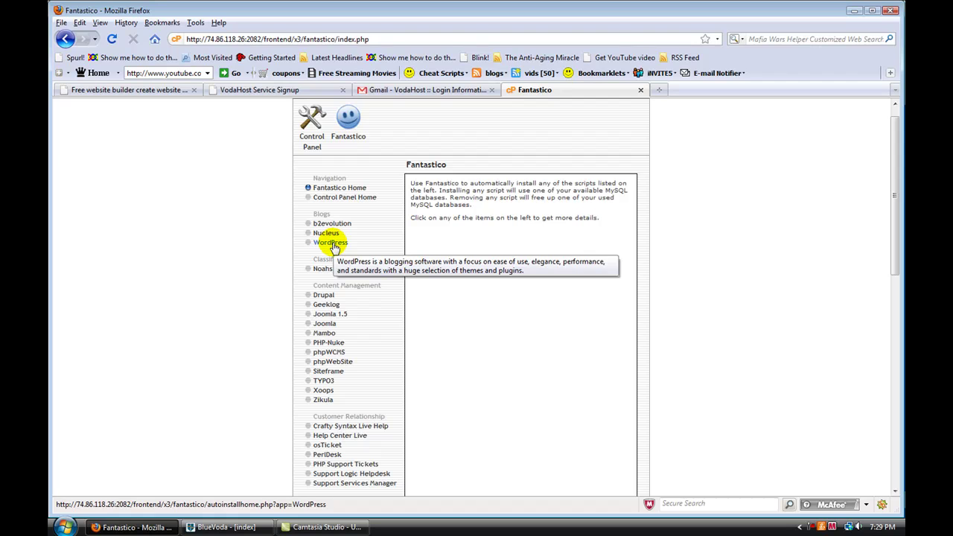
click(332, 243)
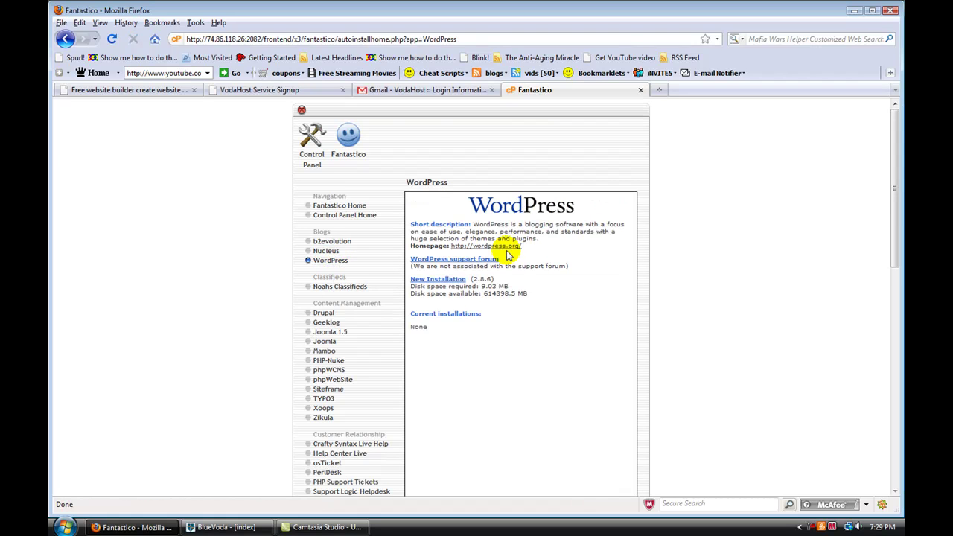
Start a new WordPress installation into the 'blog' directory.
click(452, 280)
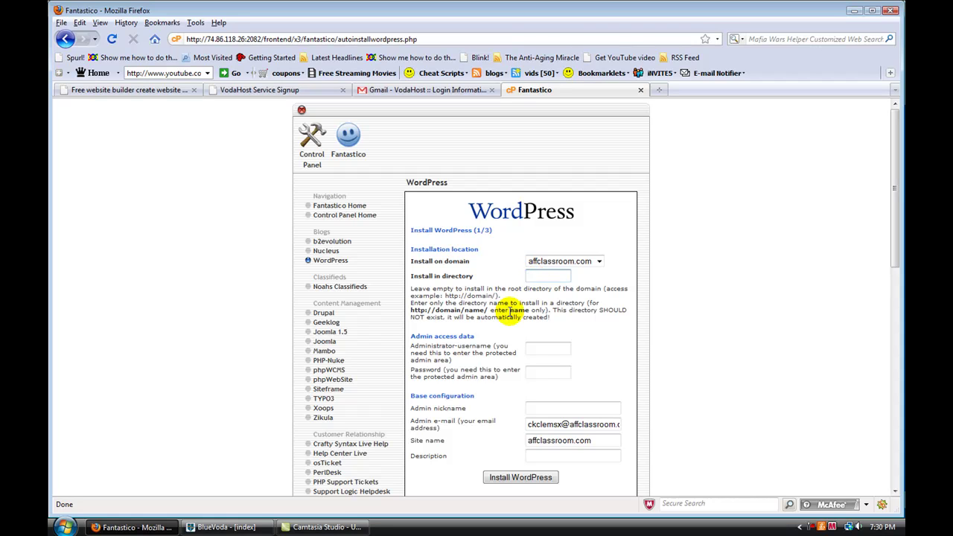
text(blog)
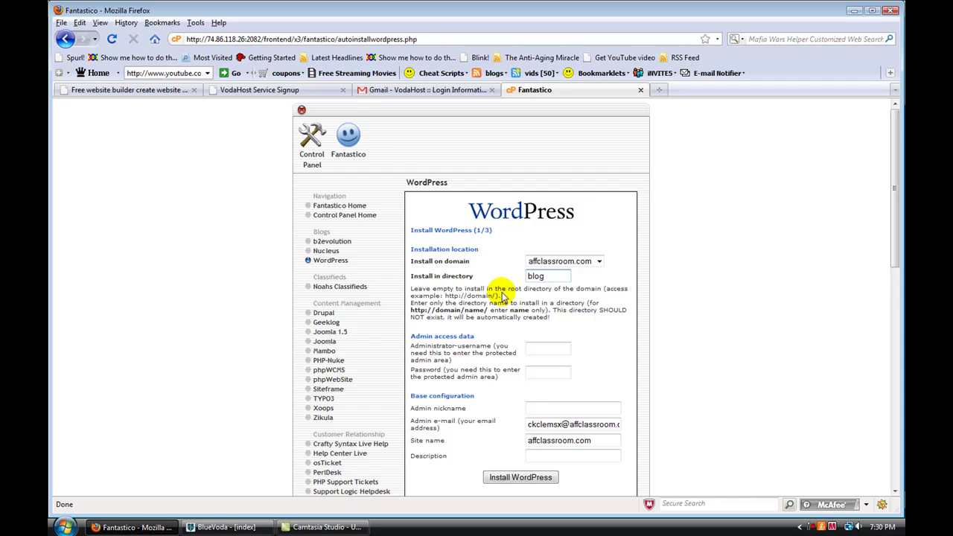
scroll(516, 290, down, 1)
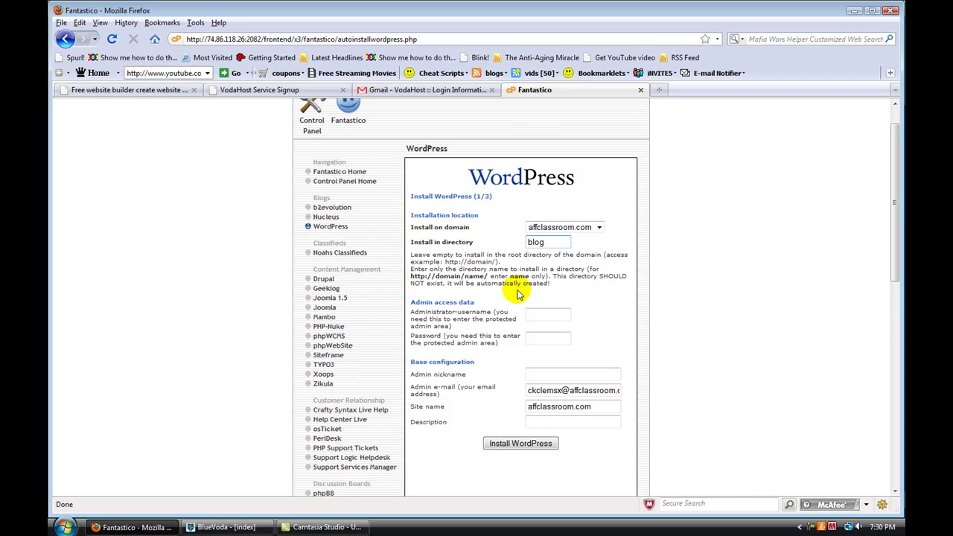
scroll(519, 294, down, 2)
Enter the administrator username and password, then submit the install form.
click(536, 248)
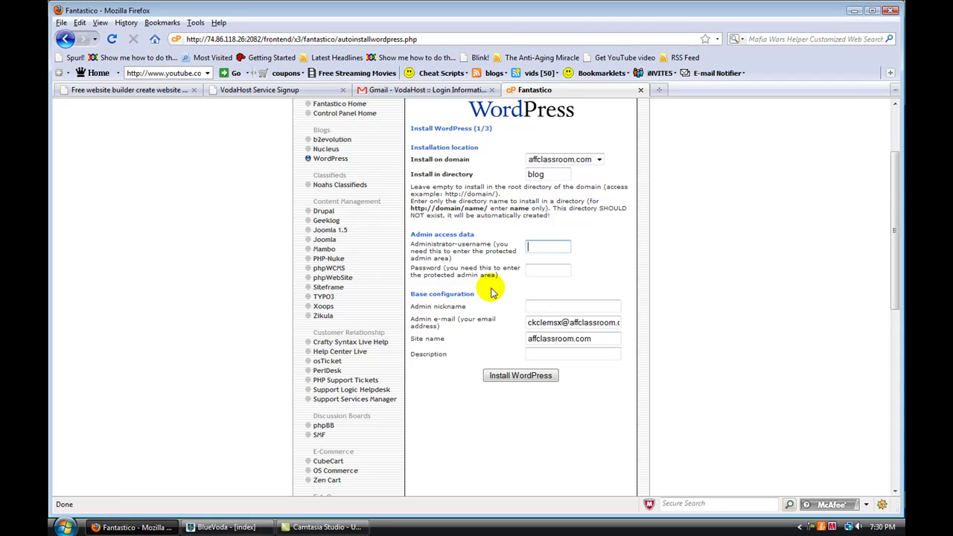
click(533, 272)
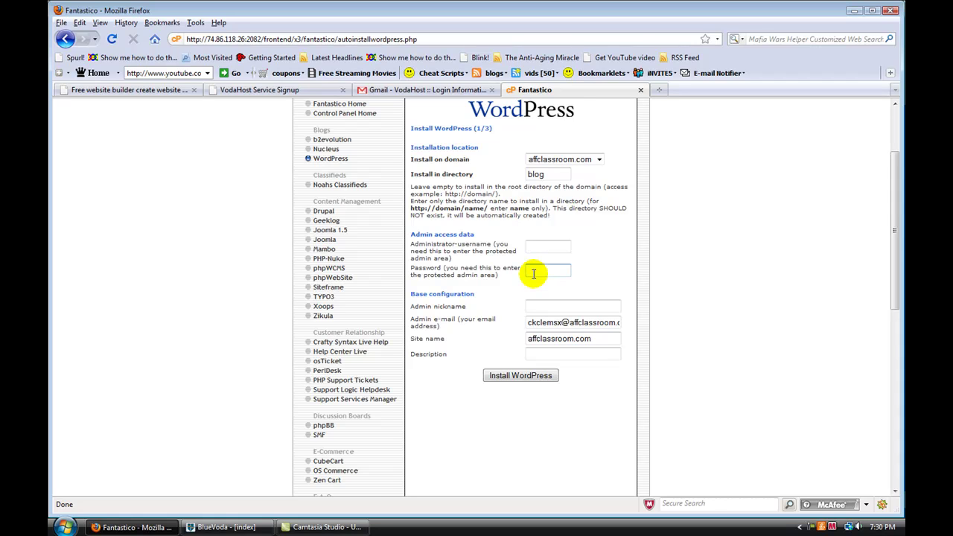
click(536, 245)
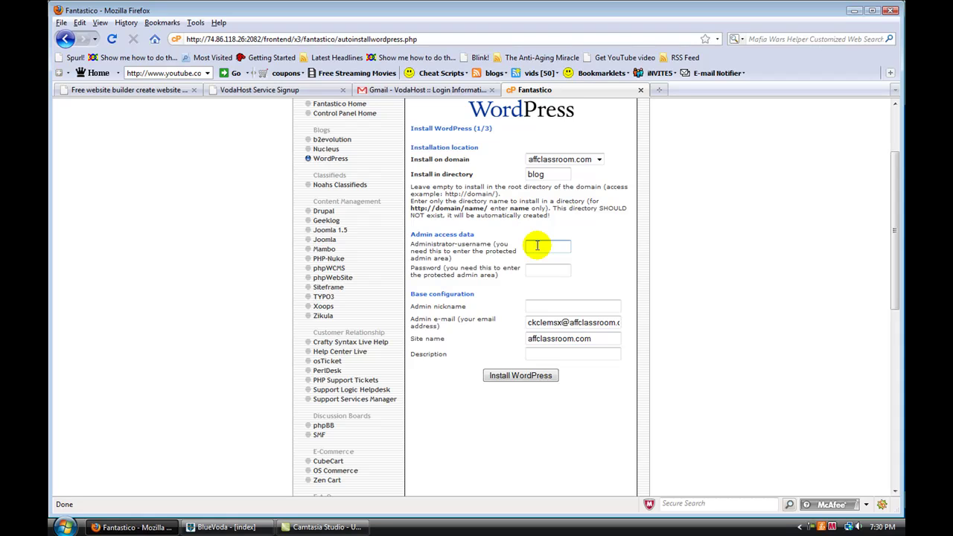
text(a)
text(fclassroom)
key(Tab)
text(a)
key(BackSpace)
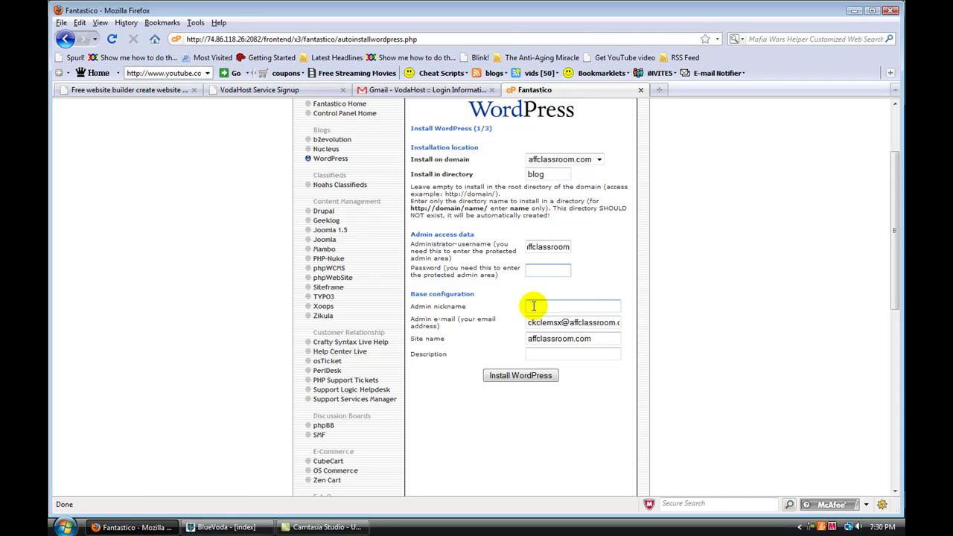
click(533, 306)
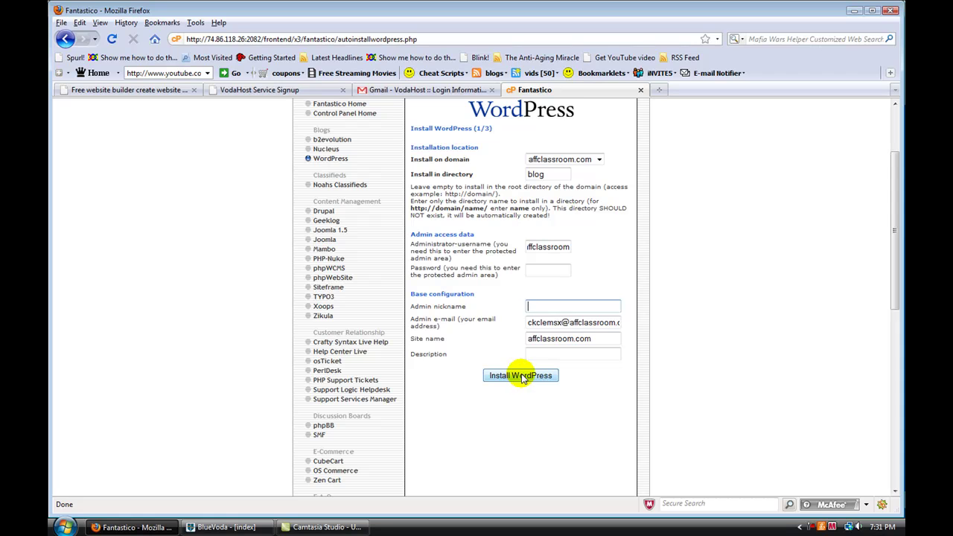
click(538, 269)
text(af)
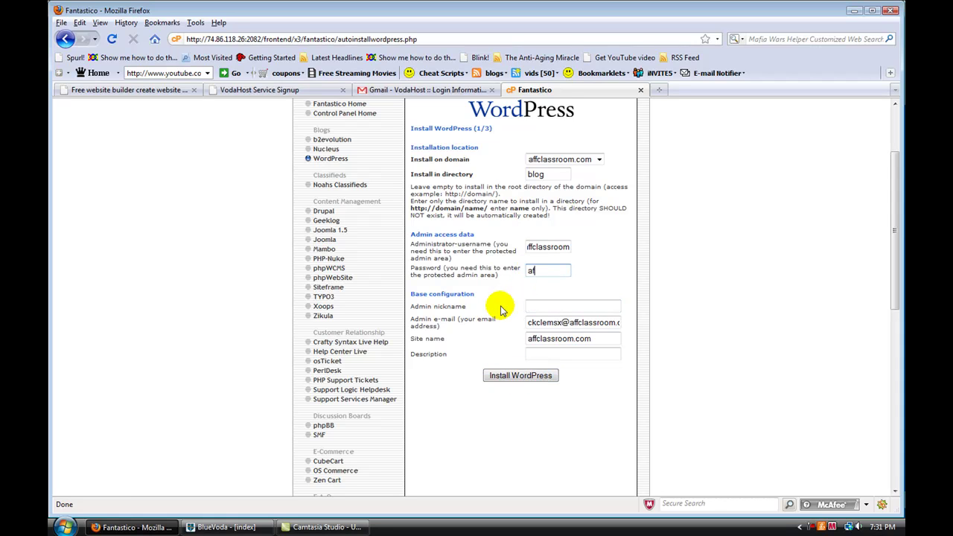
text(fclassroo)
text(m)
click(496, 376)
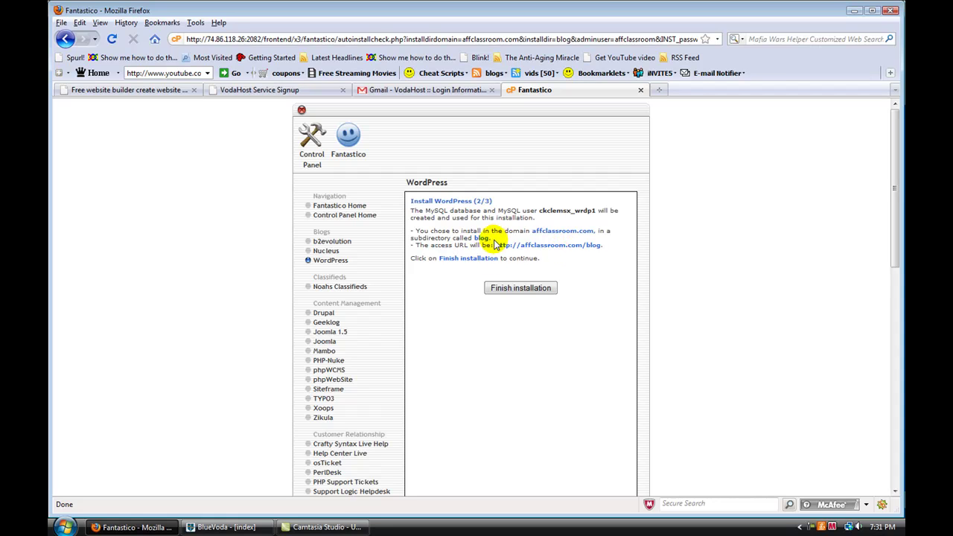
Confirm the blog subdirectory and database to finish installing WordPress.
click(519, 290)
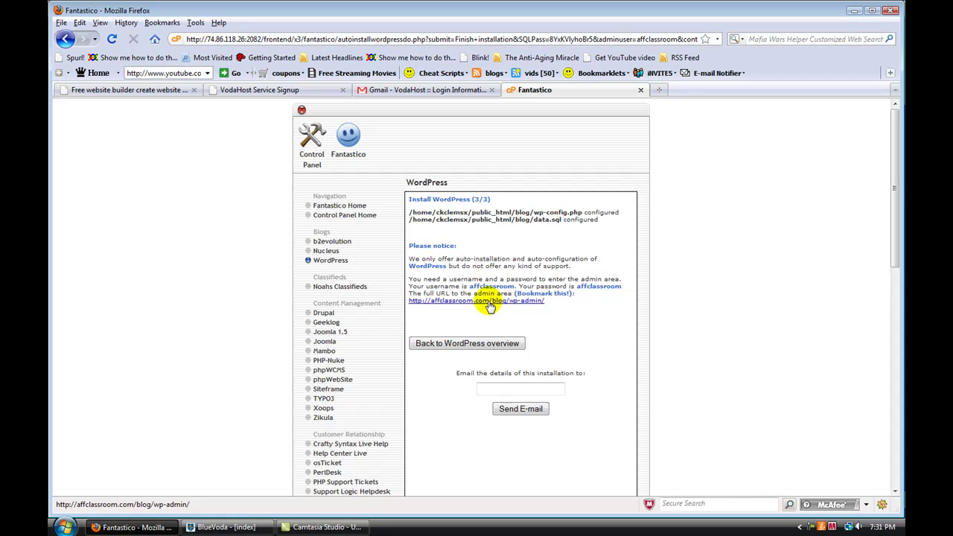
Open affclassroom.com/blog/wp-admin and log in with the admin credentials.
click(489, 301)
text(aff)
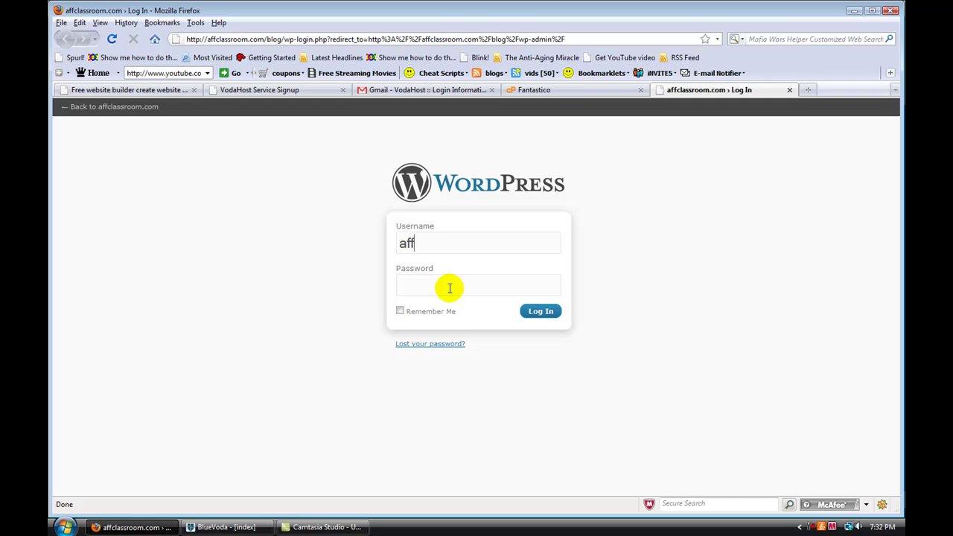
text(cl)
text(ssroom)
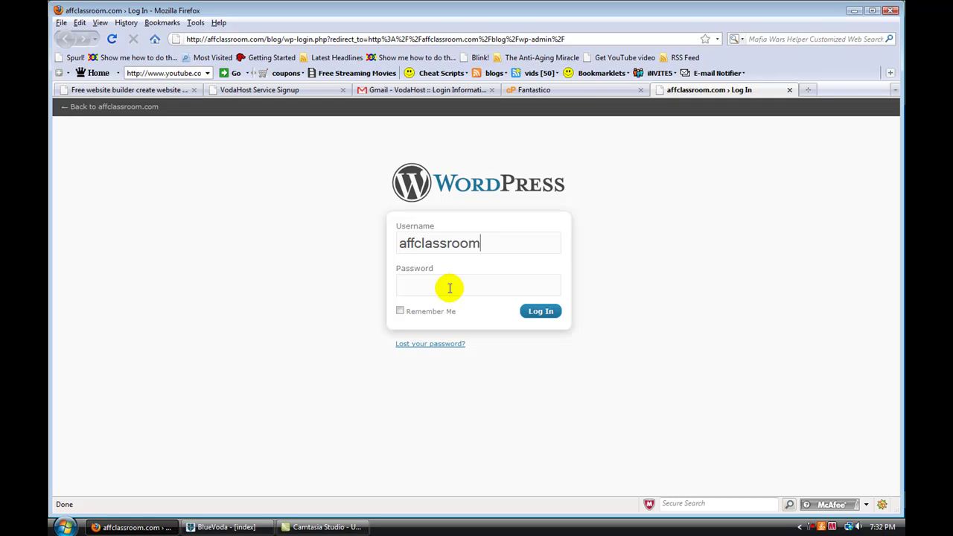
text(xxx)
text(xxx)
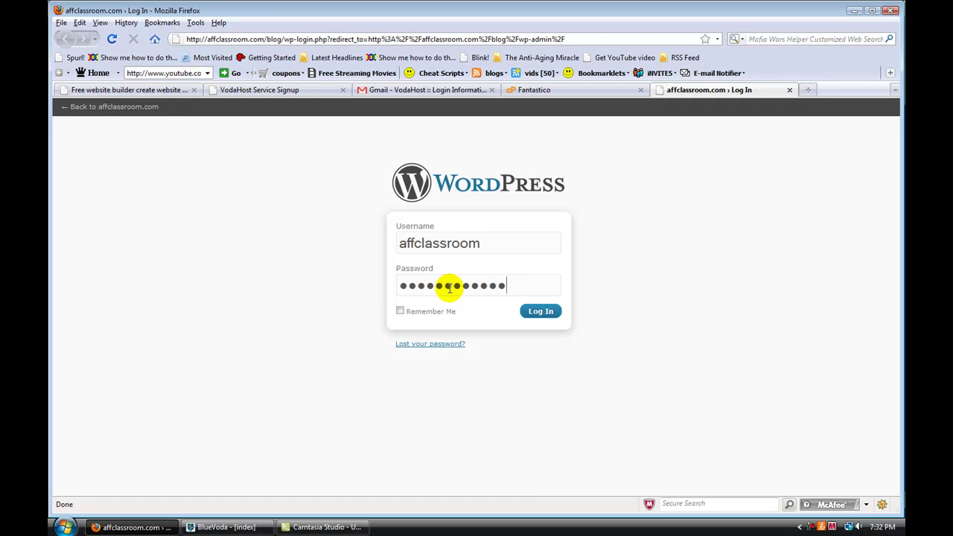
text(x)
click(539, 312)
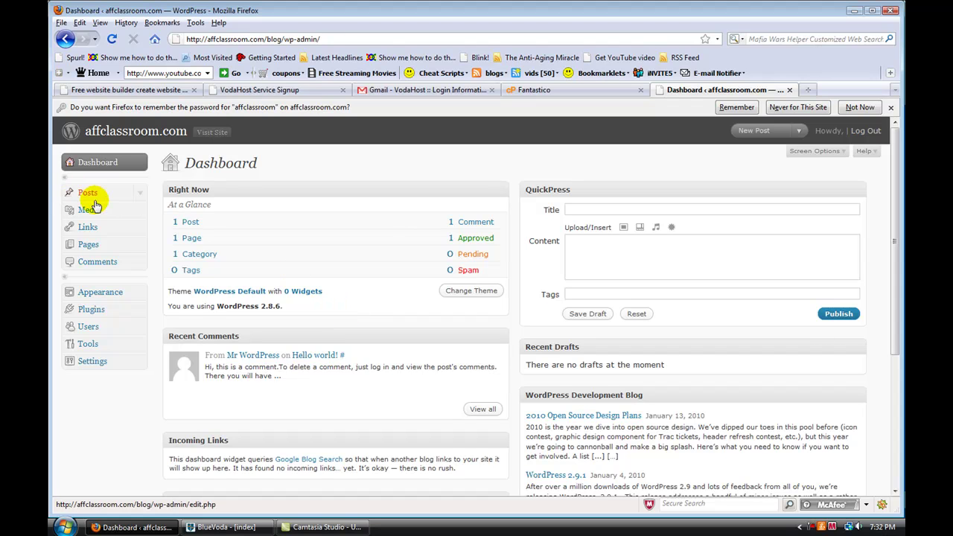
Browse the Pages list, then the Posts list with the default Hello world! post.
click(92, 245)
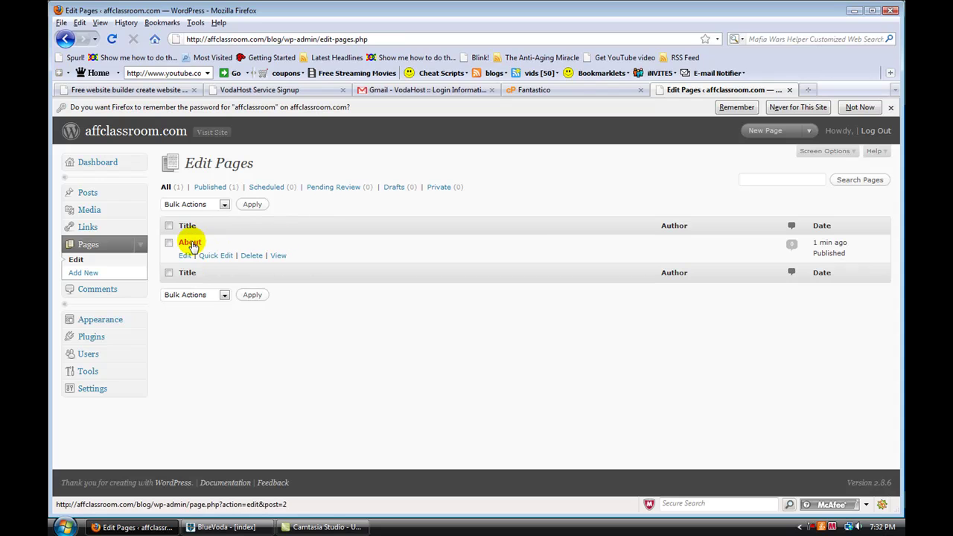
click(91, 196)
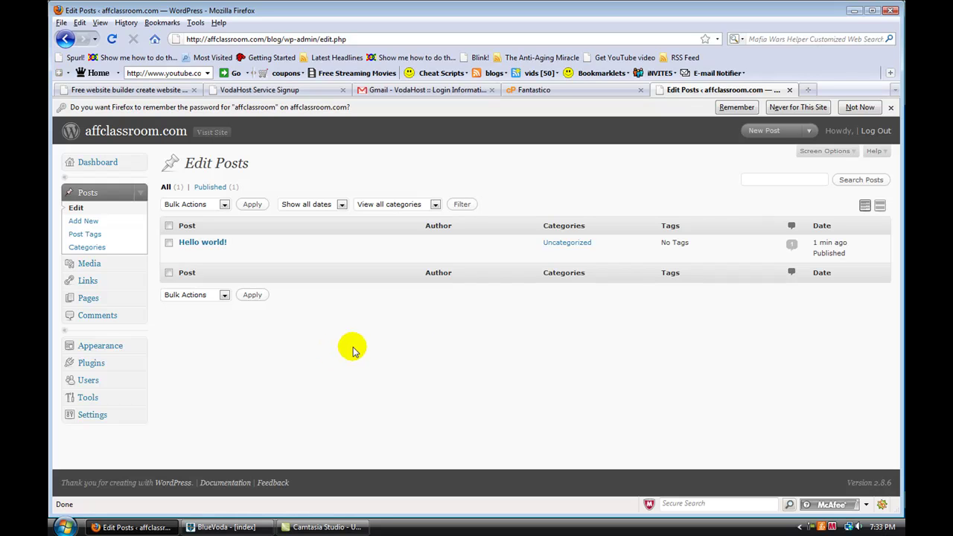
Load affclassroom.com/blog in a new browser tab.
right_click(685, 93)
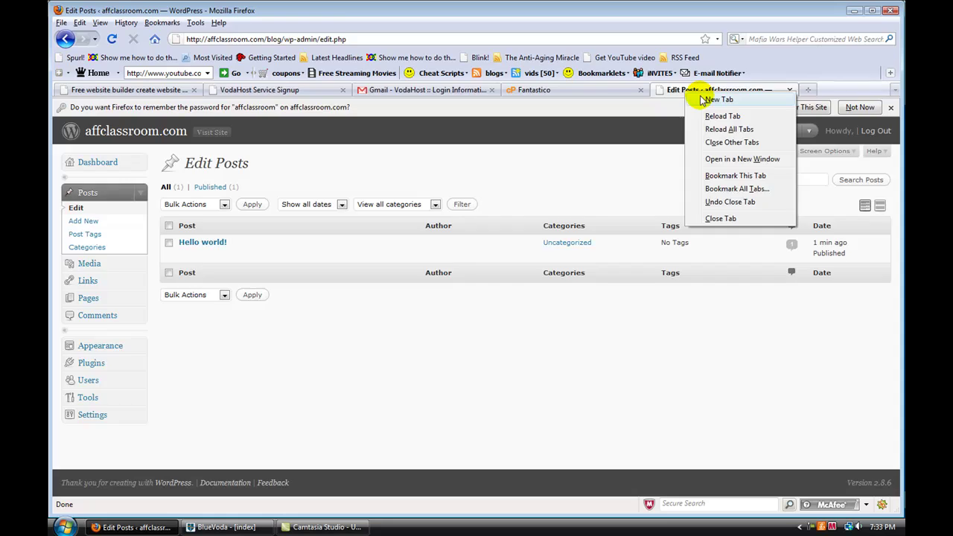
click(704, 96)
text(a)
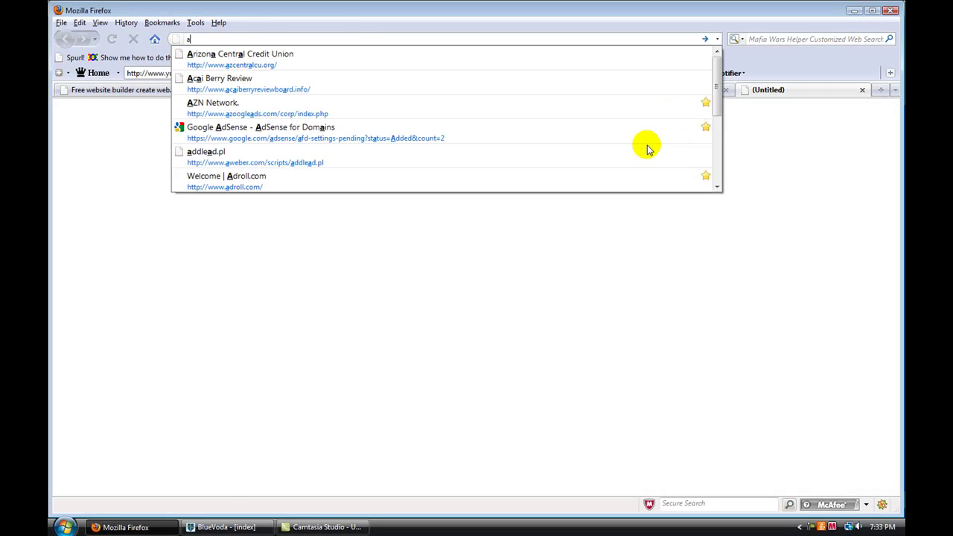
text(ffc)
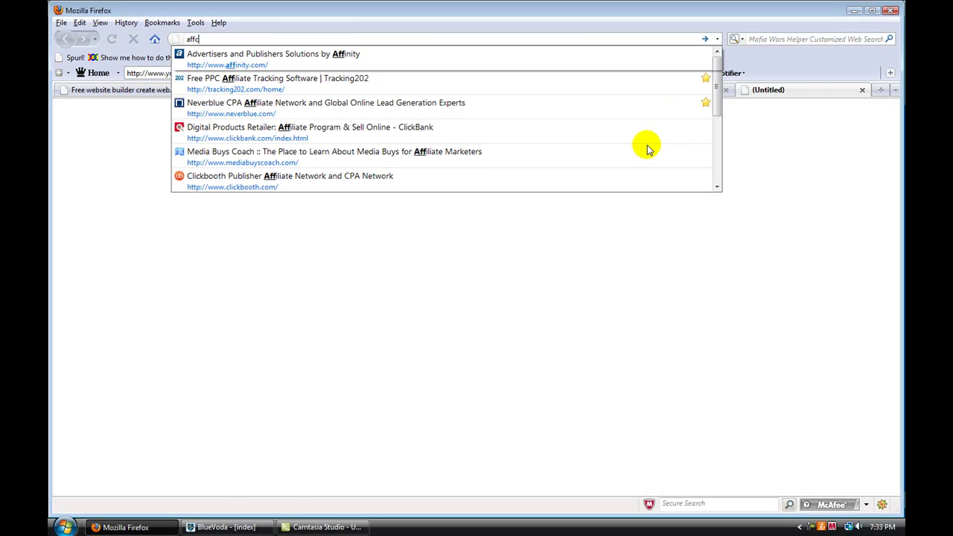
text(lassroo)
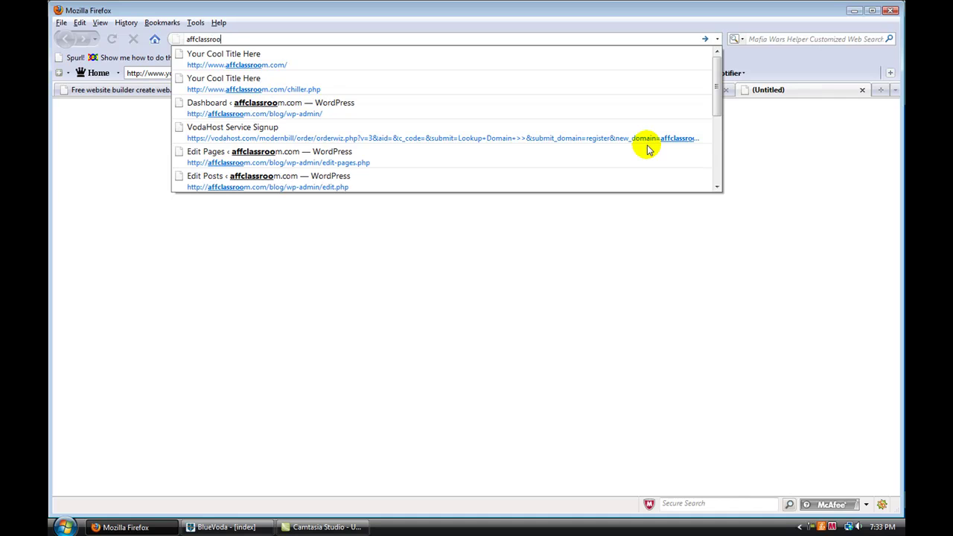
text(m)
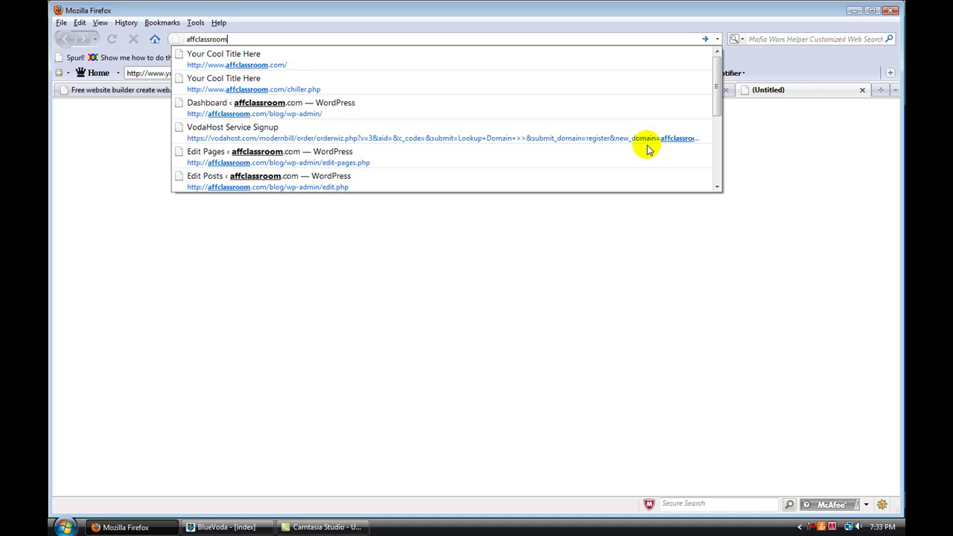
text(.com)
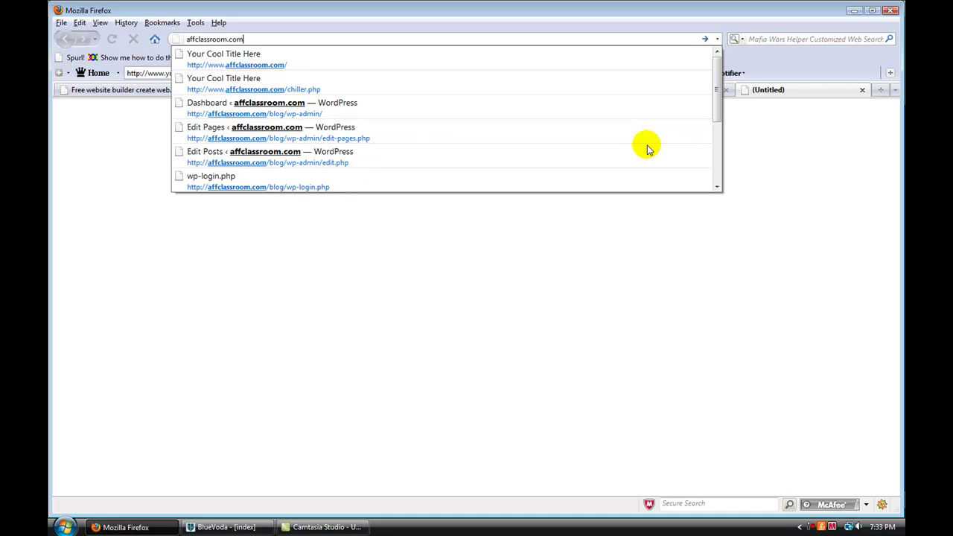
text(/blog)
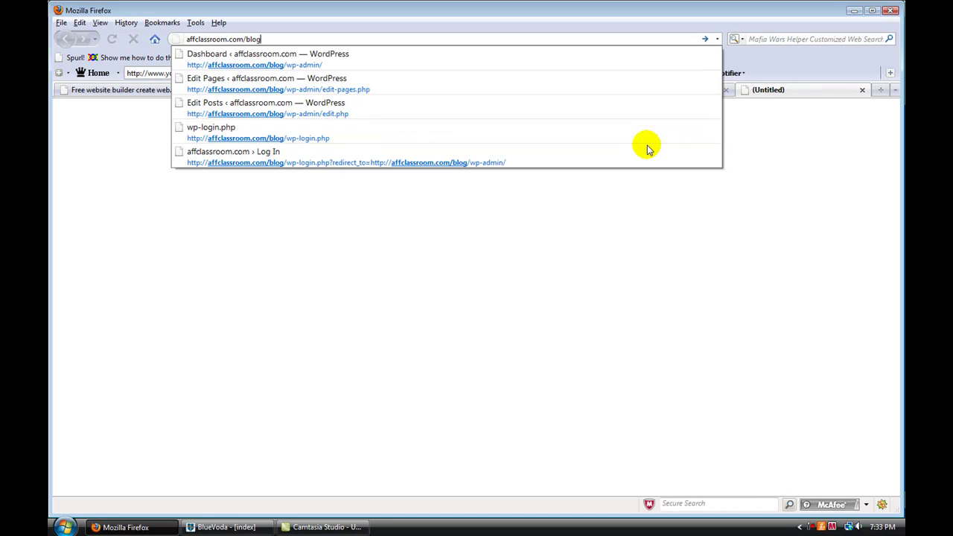
key(Return)
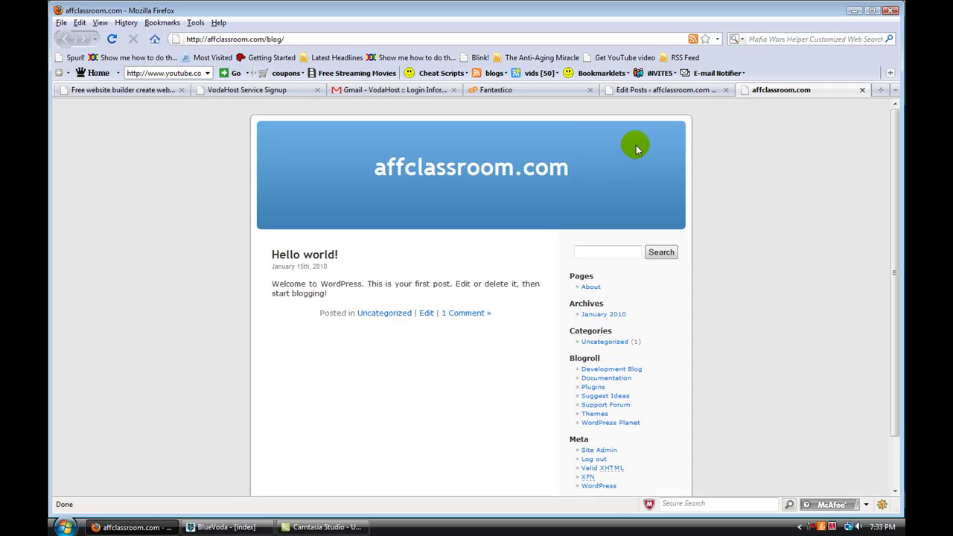
Scroll the blog front page and compare it with the admin posts list tab.
scroll(551, 235, down, 2)
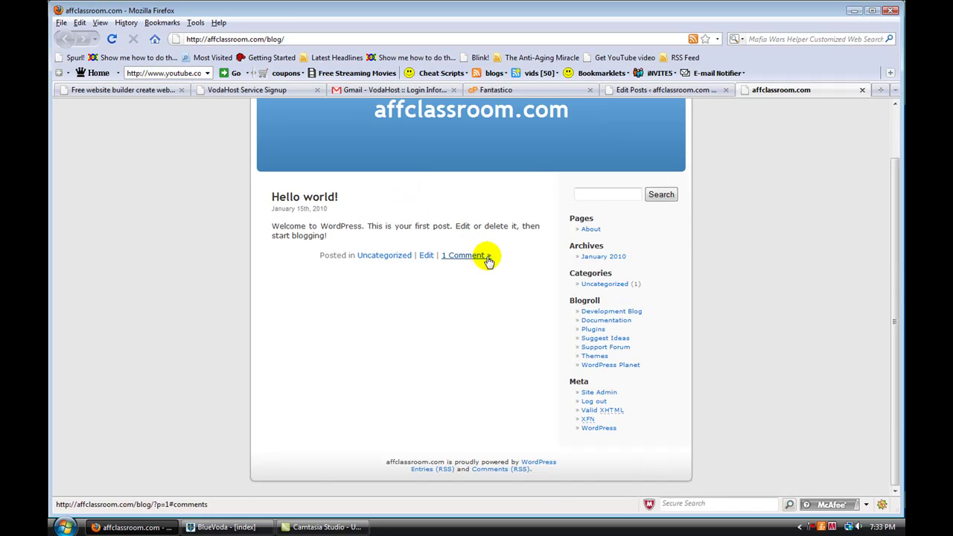
scroll(556, 347, up, 2)
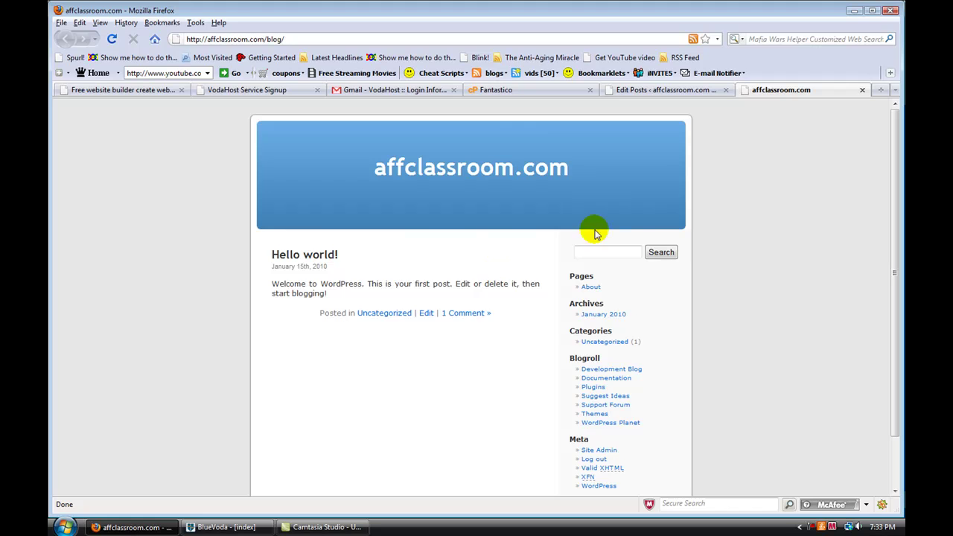
scroll(526, 191, down, 2)
scroll(514, 259, up, 2)
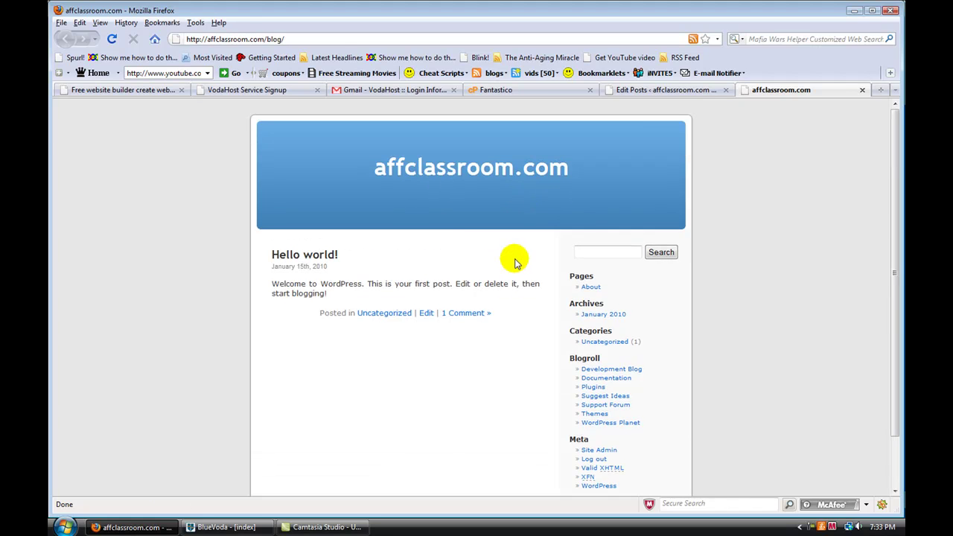
click(668, 90)
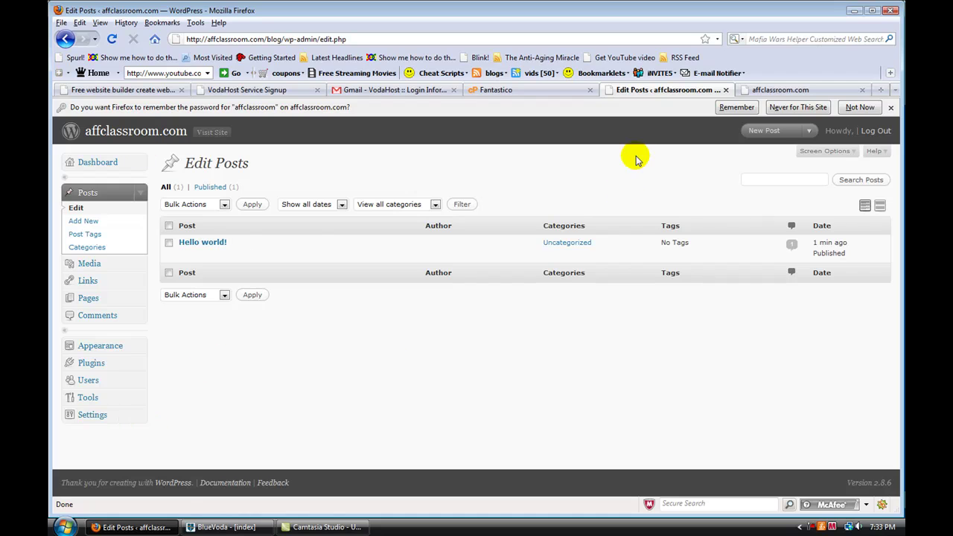
click(774, 90)
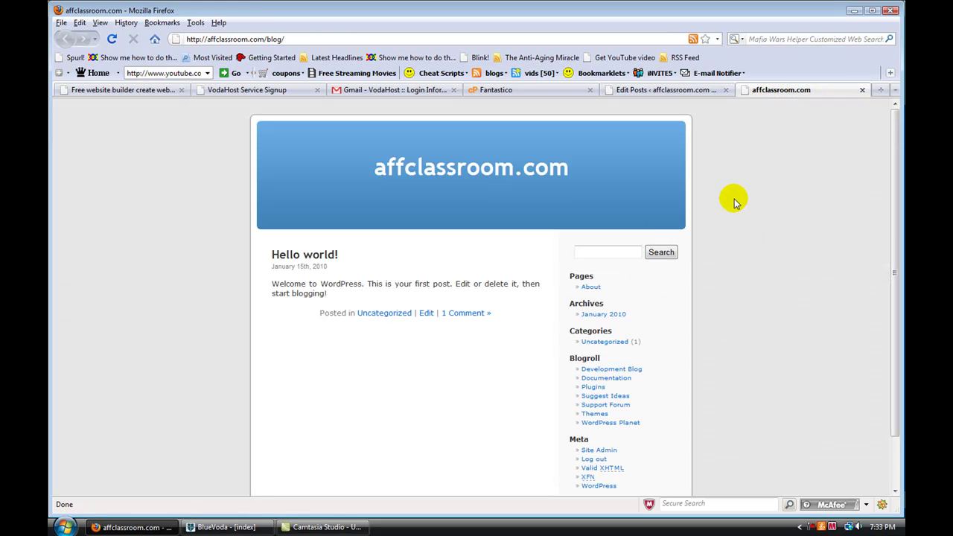